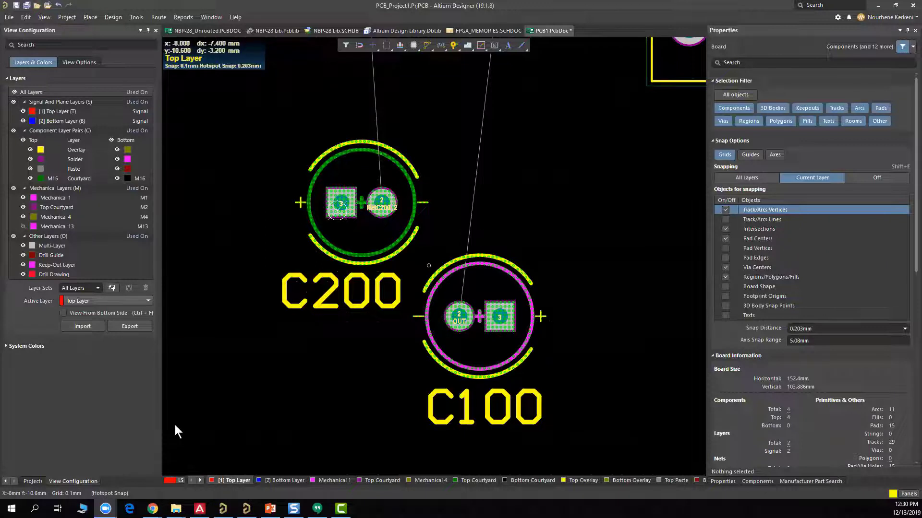
# Step: Select capacitor C100, then add C200 so both capacitors are selected together
pyautogui.click(482, 344)
pyautogui.keyDown('shift'); pyautogui.click(370, 242); pyautogui.keyUp('shift')
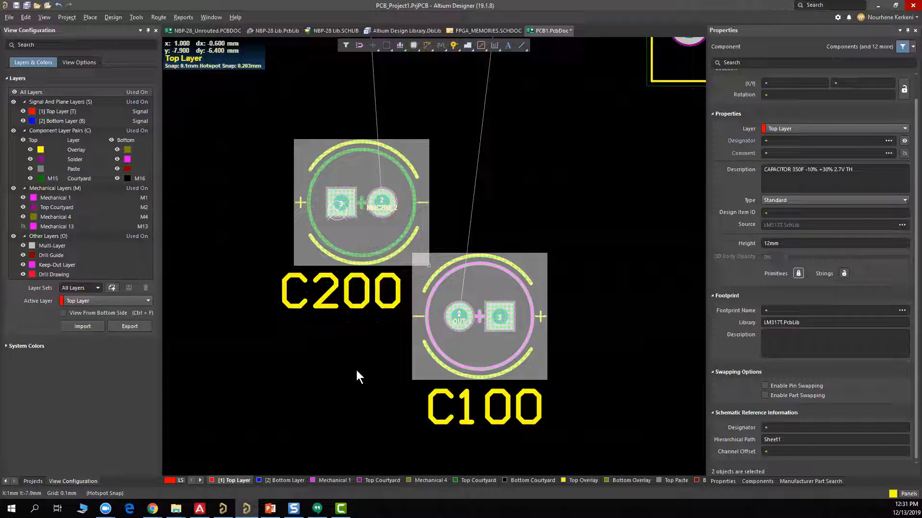
# Step: Move C100 on its own beside C200, cycling 45° rotations and dropping it at 180°
pyautogui.click(388, 355)
pyautogui.click(455, 351)
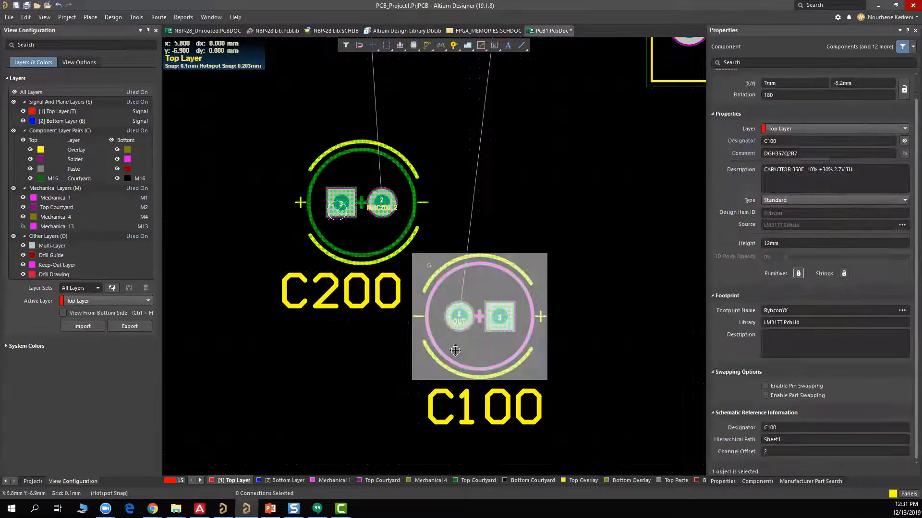
pyautogui.rightClick(478, 342)
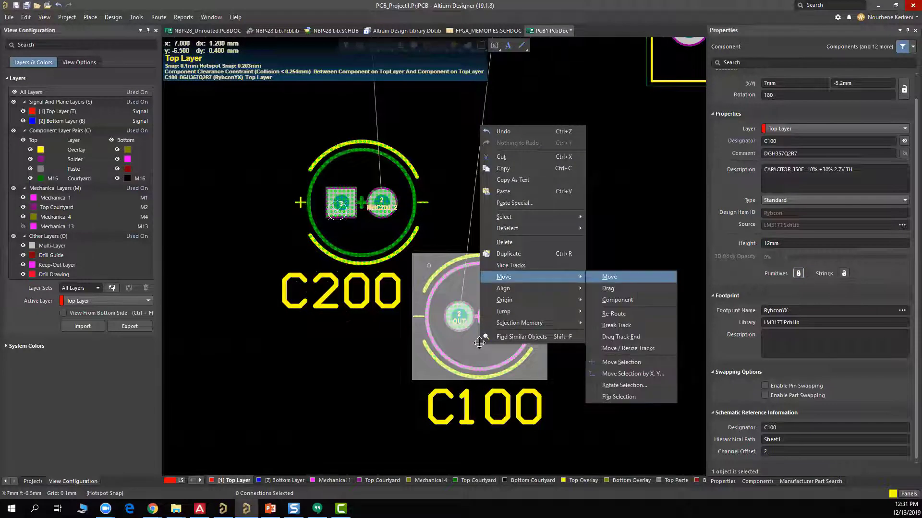
pyautogui.press('s')
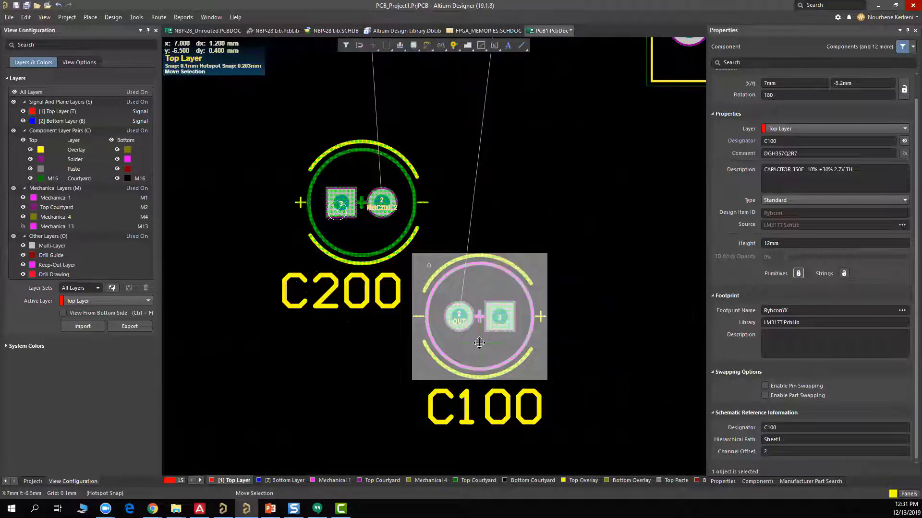
pyautogui.click(478, 316)
pyautogui.press('space')
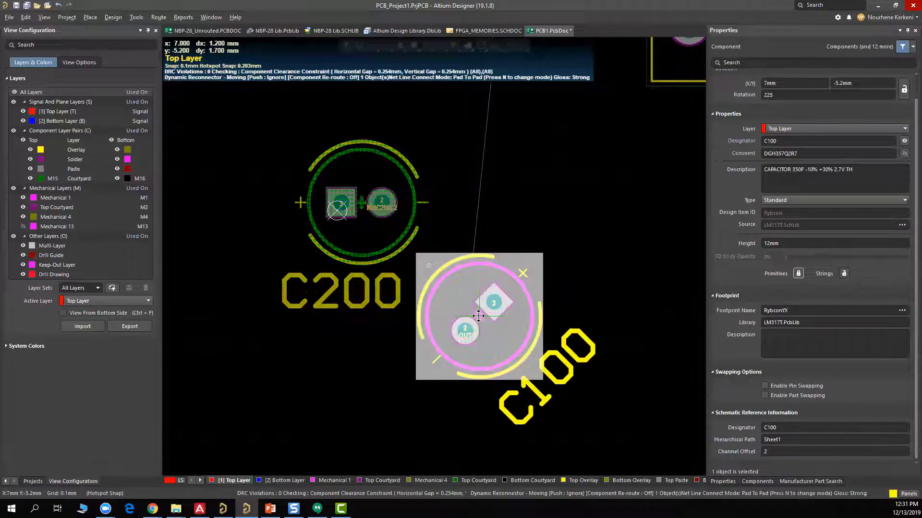
pyautogui.press('space')
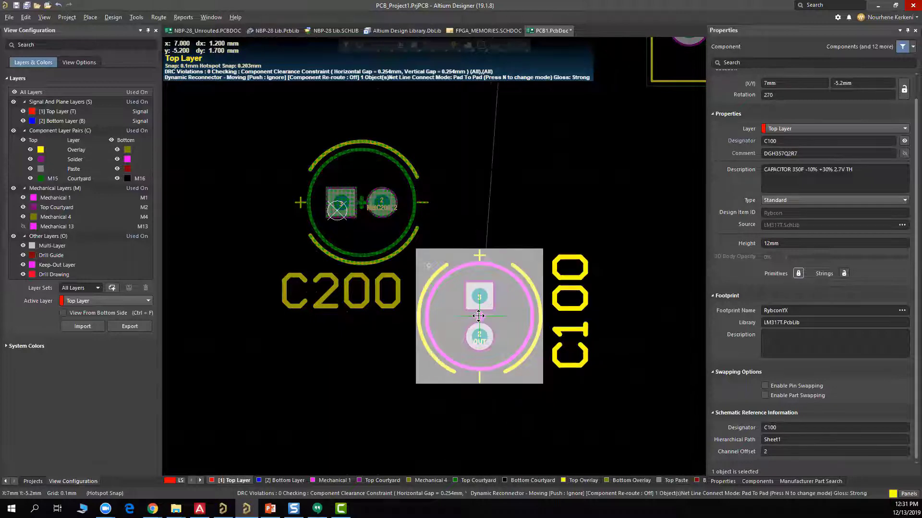
pyautogui.press('space')
pyautogui.press('space')
pyautogui.press('space')
pyautogui.press('space')
pyautogui.press('space')
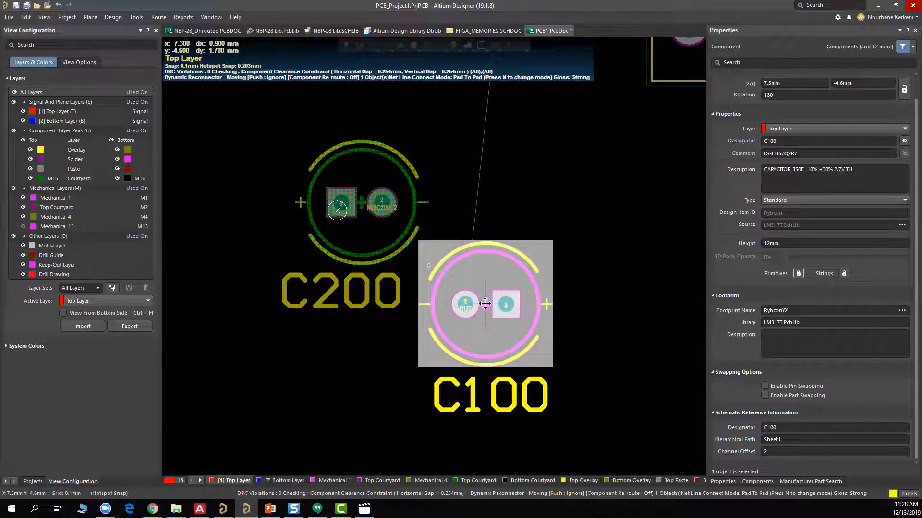
pyautogui.click(485, 303)
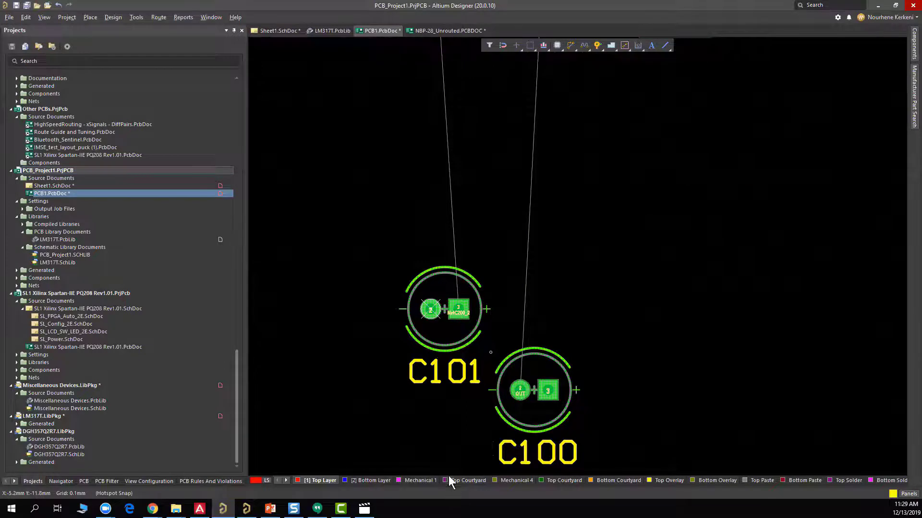
# Step: Pick up C100 with Move Selection and rotate it in 45° steps to a diagonal orientation
pyautogui.moveTo(520, 414); pyautogui.dragTo(520, 415)
pyautogui.rightClick(521, 414)
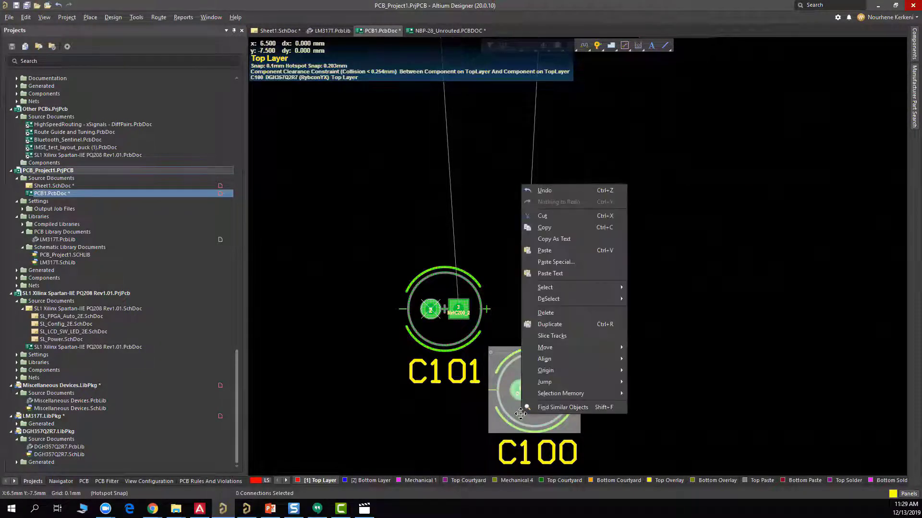
pyautogui.press('m')
pyautogui.press('s')
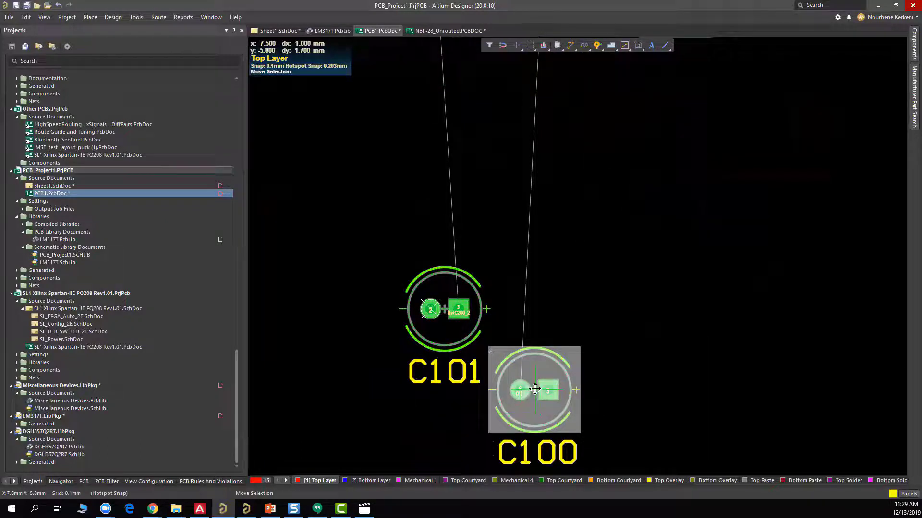
pyautogui.click(534, 390)
pyautogui.press('space')
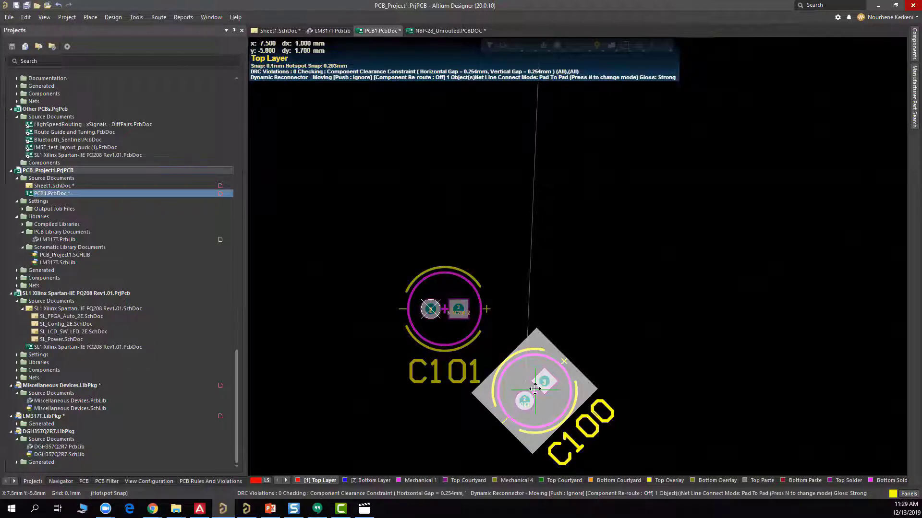
pyautogui.press('space')
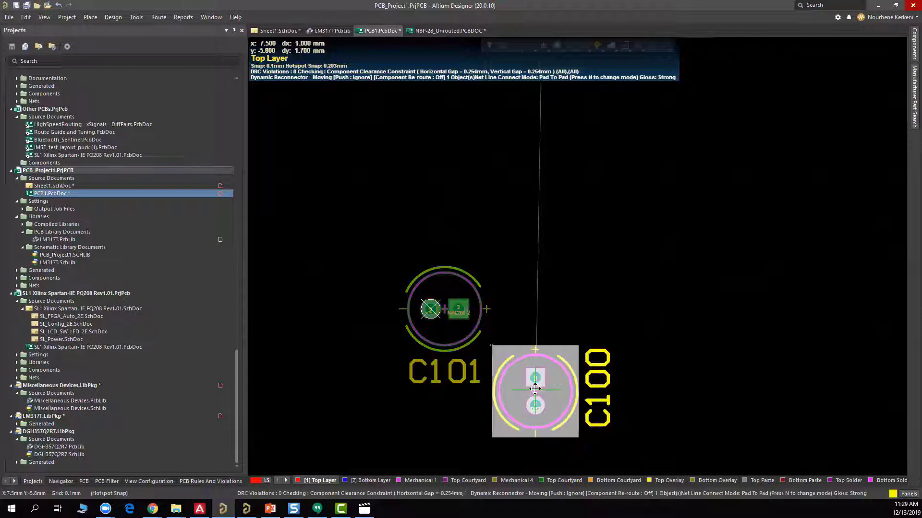
pyautogui.press('space')
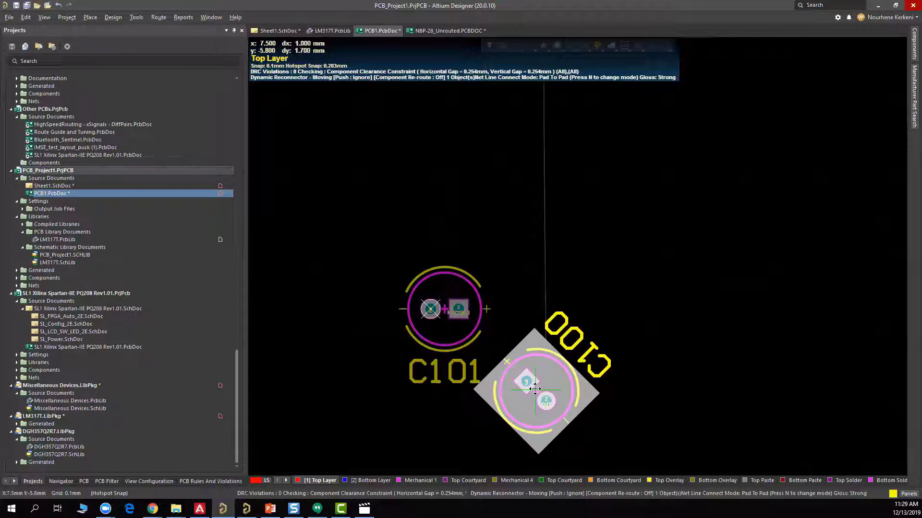
pyautogui.press('space')
pyautogui.press('space')
pyautogui.press('space')
pyautogui.press('space')
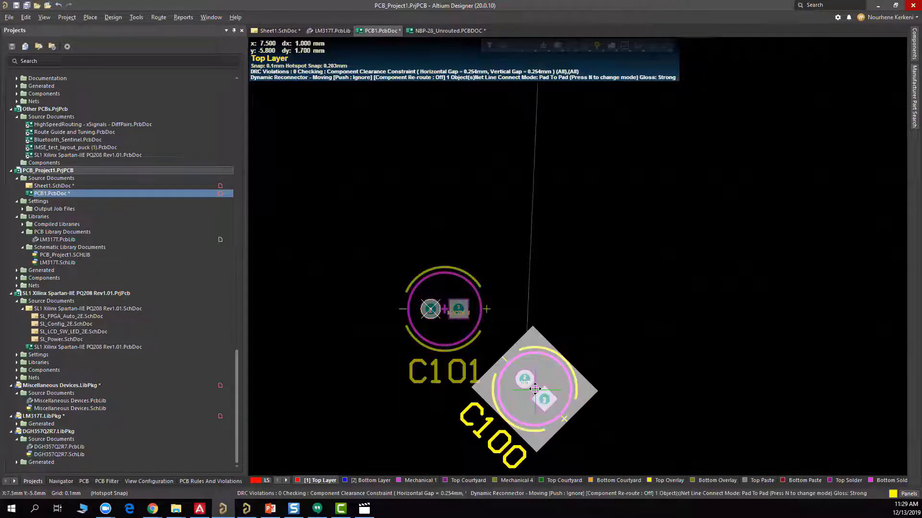
pyautogui.press('space')
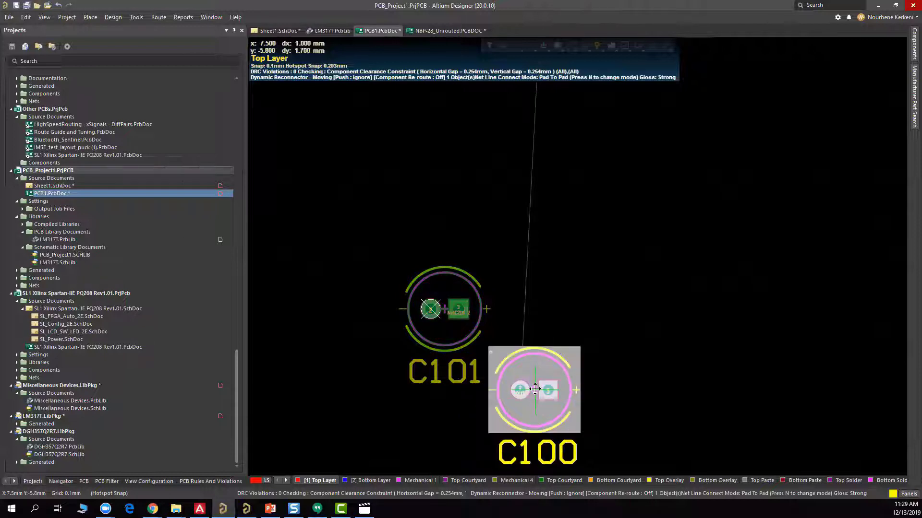
pyautogui.press('space')
# Step: Drop the 45°-rotated C100 just below and right of C101 without a clearance violation
pyautogui.click(535, 389)
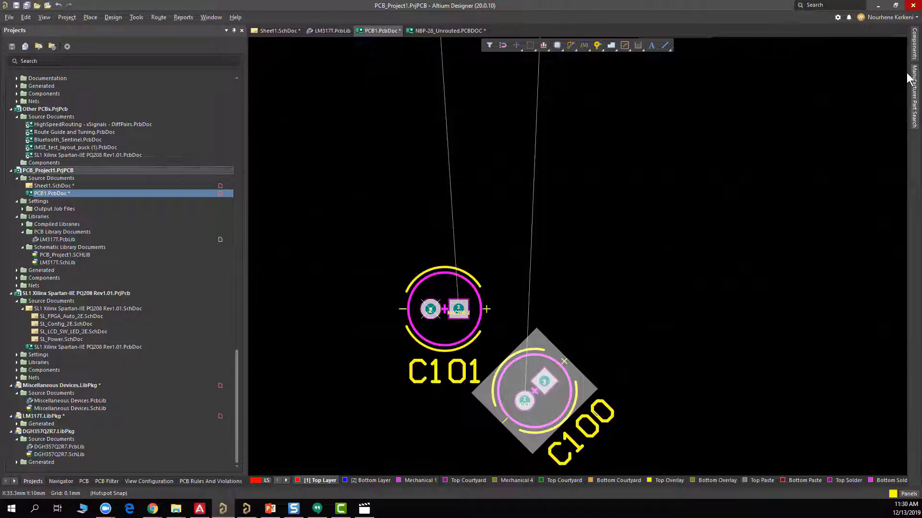
# Step: In LM317T.PcbLib, confirm the Courtyard layer pair's Layer Type is Courtyard, then select the courtyard circle
pyautogui.click(342, 32)
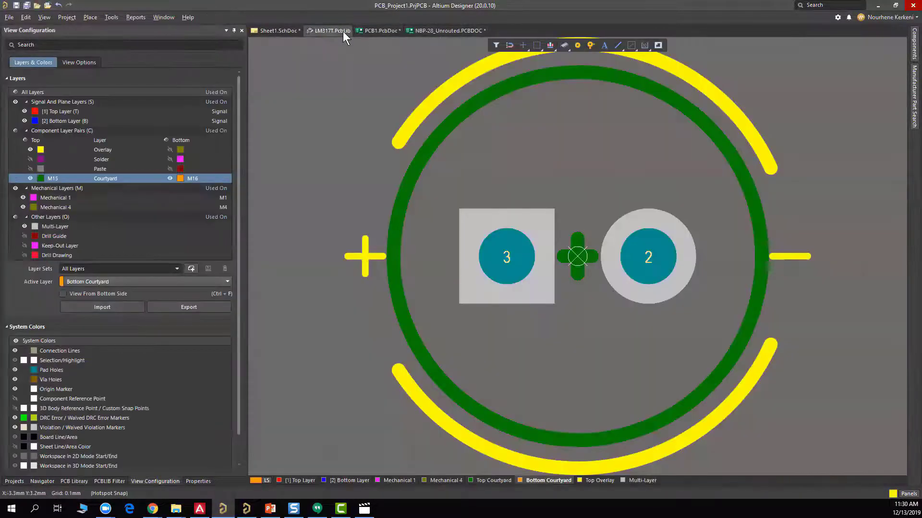
pyautogui.doubleClick(118, 179)
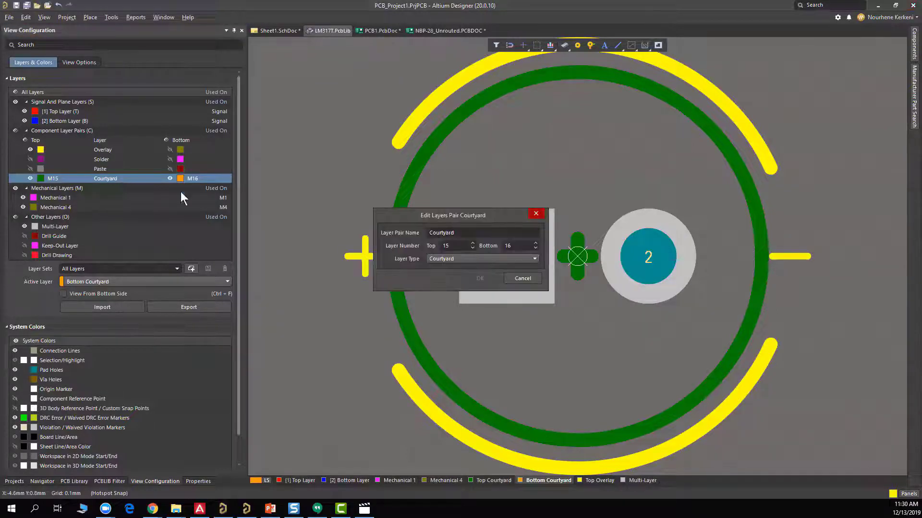
pyautogui.click(482, 262)
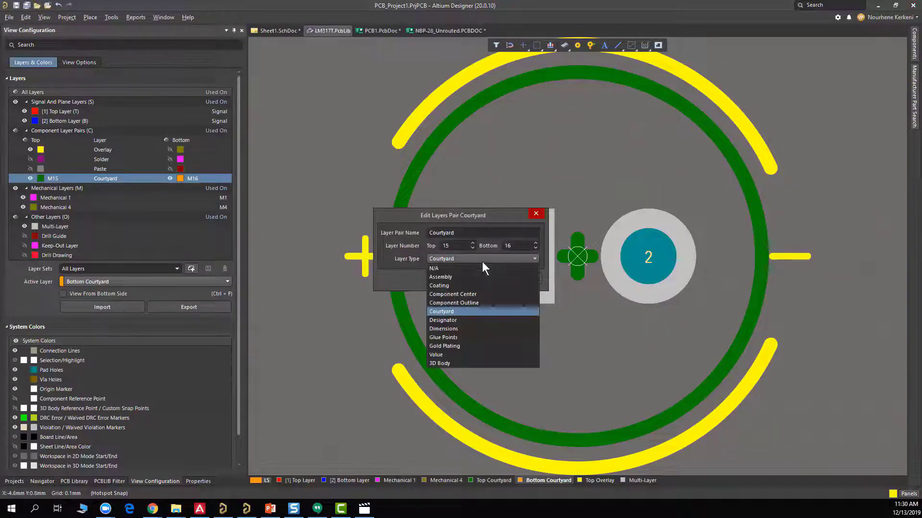
pyautogui.click(471, 312)
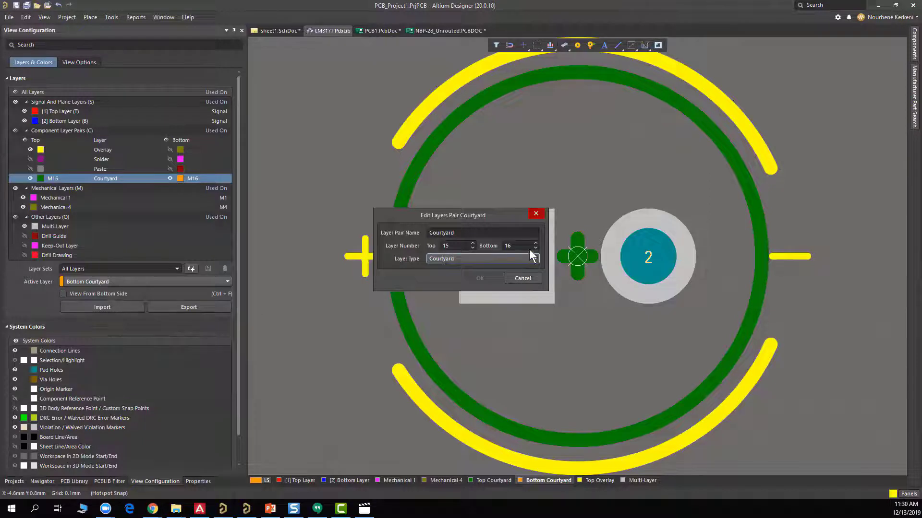
pyautogui.click(537, 215)
pyautogui.click(407, 180)
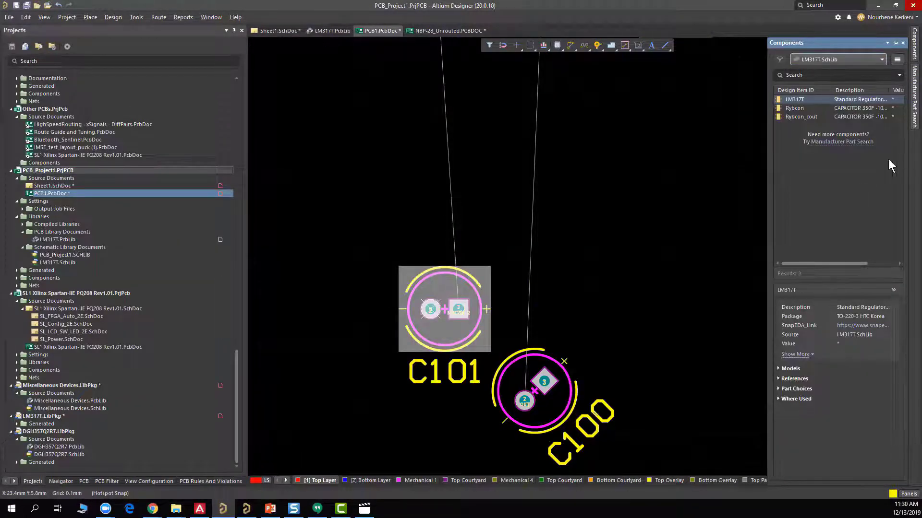
# Step: Drag a Rybcon_cout capacitor onto the board above C101 and rotate it 180°
pyautogui.click(818, 117)
pyautogui.moveTo(818, 116); pyautogui.dragTo(536, 240)
pyautogui.press('space')
pyautogui.press('space')
pyautogui.press('space')
pyautogui.press('space')
pyautogui.press('space')
pyautogui.press('space')
pyautogui.press('space')
pyautogui.press('space')
pyautogui.press('space')
pyautogui.press('space')
pyautogui.press('space')
pyautogui.press('space')
pyautogui.press('space')
pyautogui.press('space')
pyautogui.press('space')
pyautogui.press('space')
pyautogui.press('space')
pyautogui.press('space')
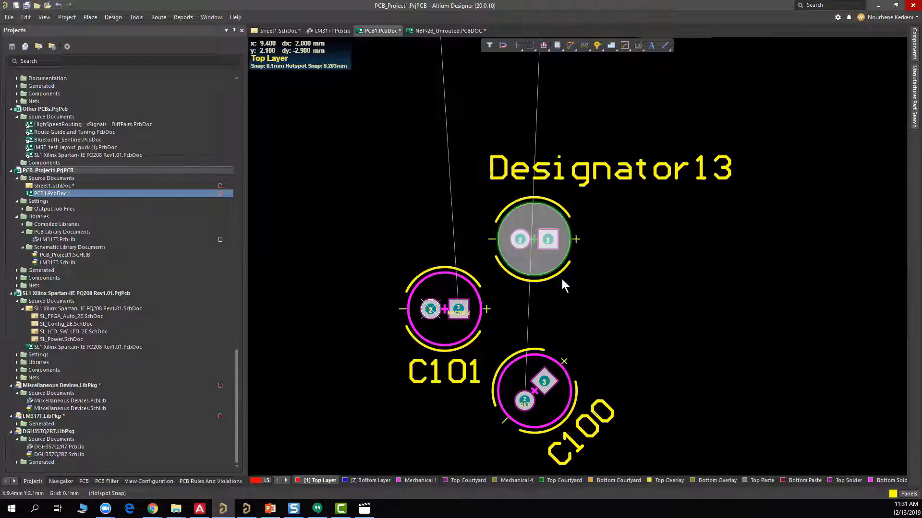